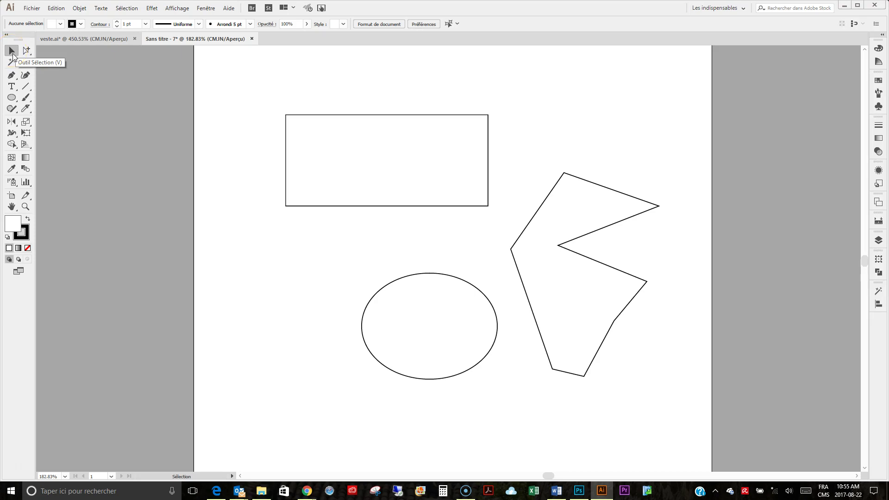
Select the rectangle with the Selection tool, and switch to Direct Selection and back to the Group Selection tool.
click(12, 53)
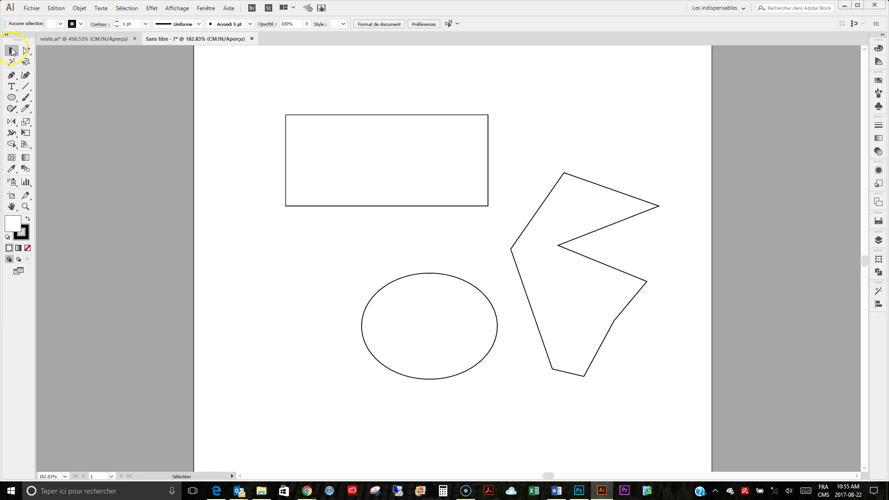
click(299, 114)
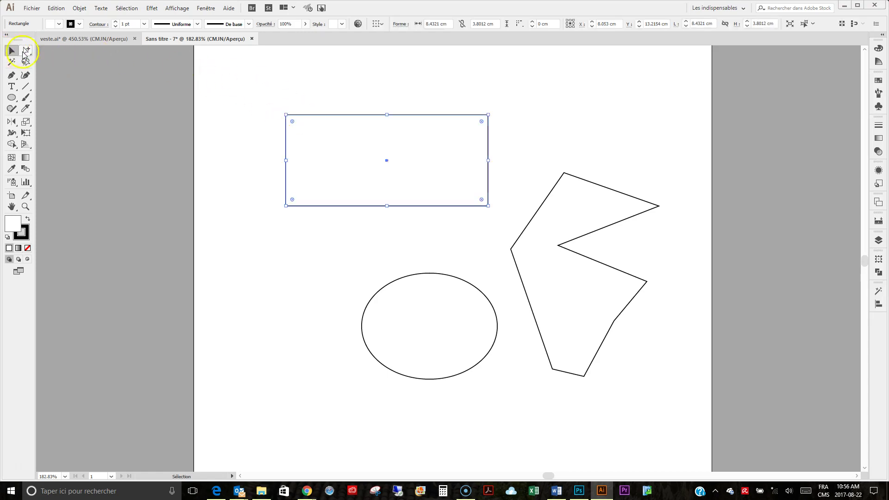
drag(32, 55, 57, 53)
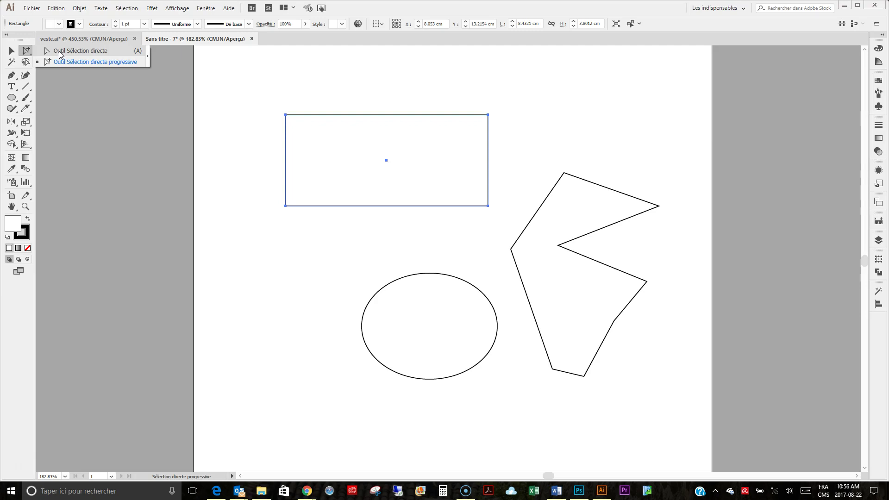
click(49, 51)
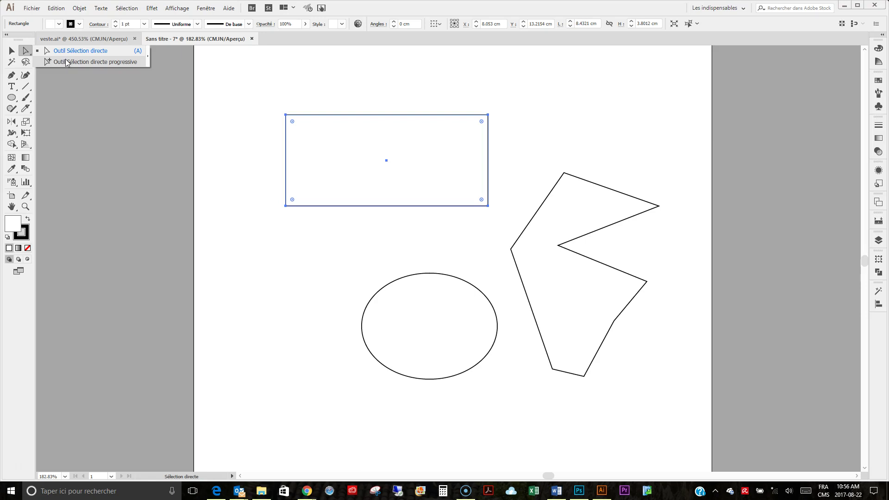
click(66, 62)
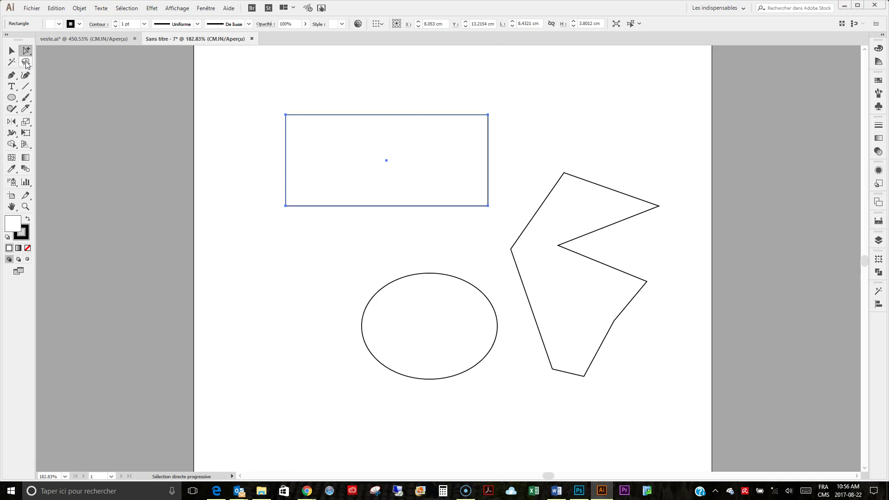
click(26, 52)
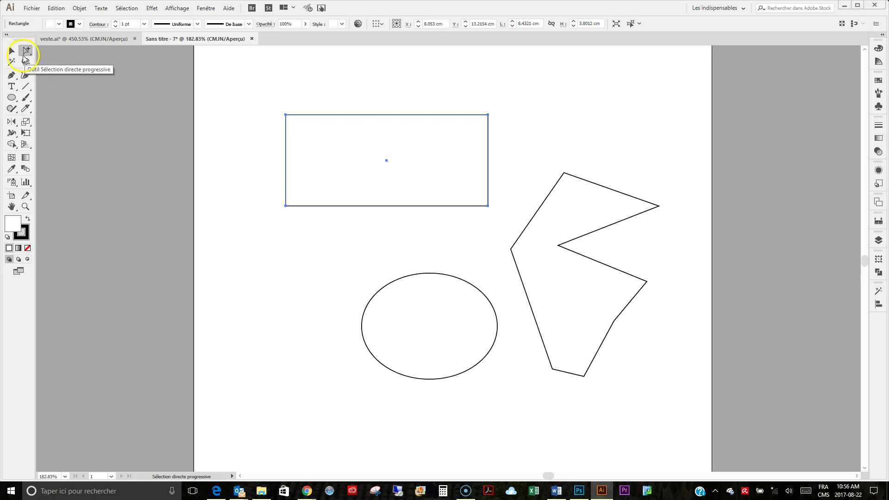
Select the rectangle, the jagged polygon and the ellipse together as whole objects with the Selection tool.
click(11, 51)
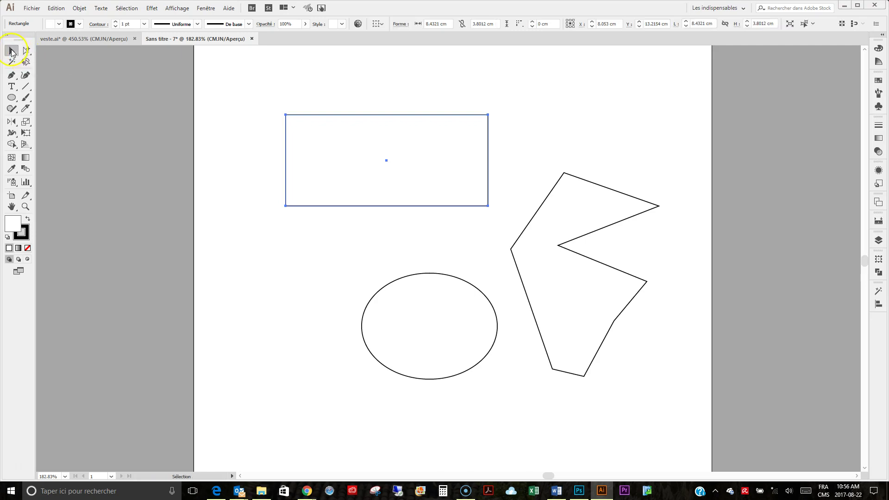
click(288, 91)
click(331, 115)
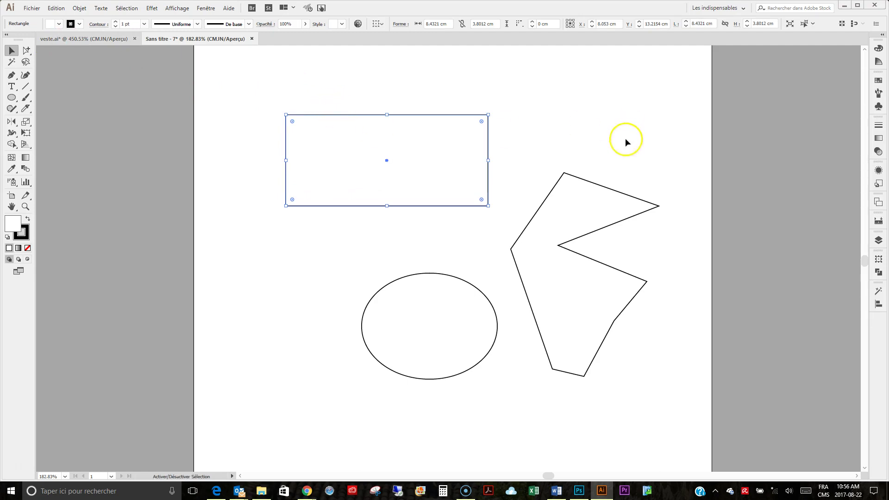
shift+click(612, 189)
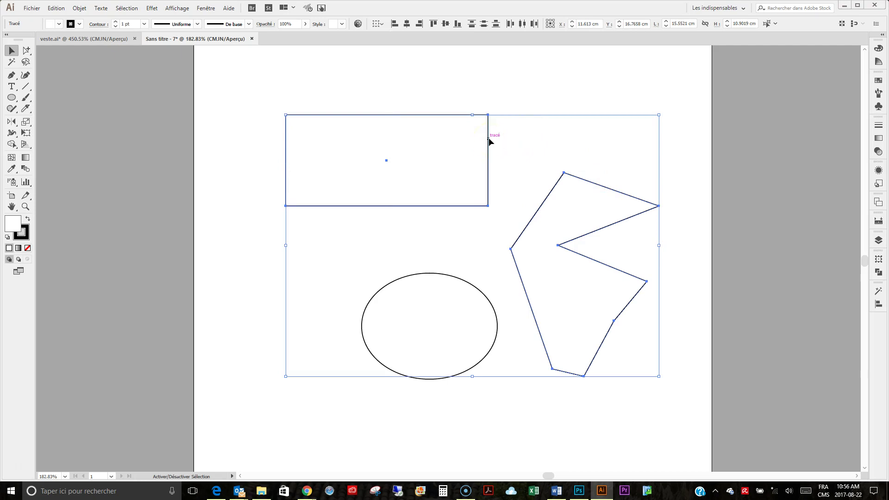
shift+click(476, 285)
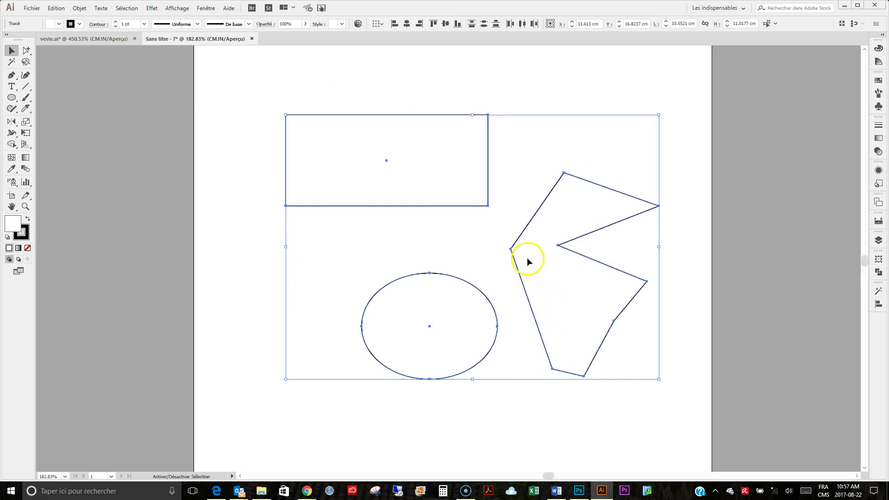
Remove the jagged polygon from the multiple selection and deselect the remaining shapes.
shift+click(530, 220)
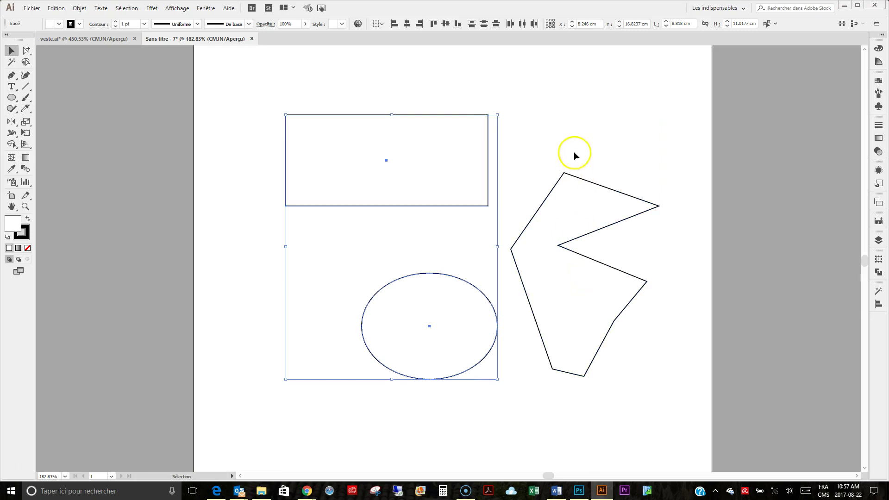
click(463, 88)
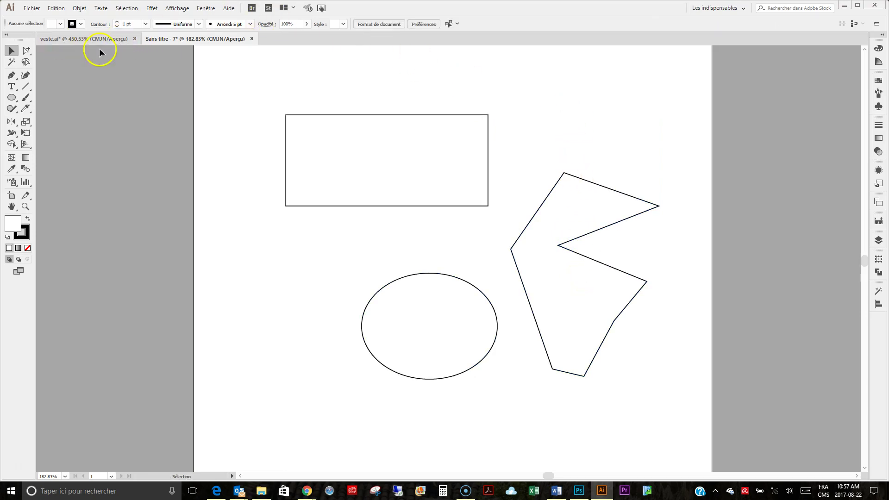
Move the rectangle's upper-right anchor point to about X 7.7 cm, Y 10.87 cm with the Direct Selection tool.
click(25, 51)
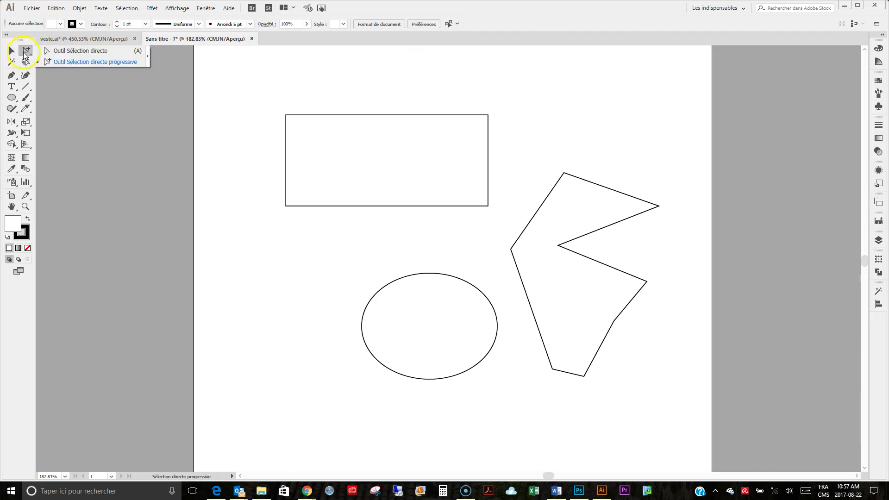
click(46, 54)
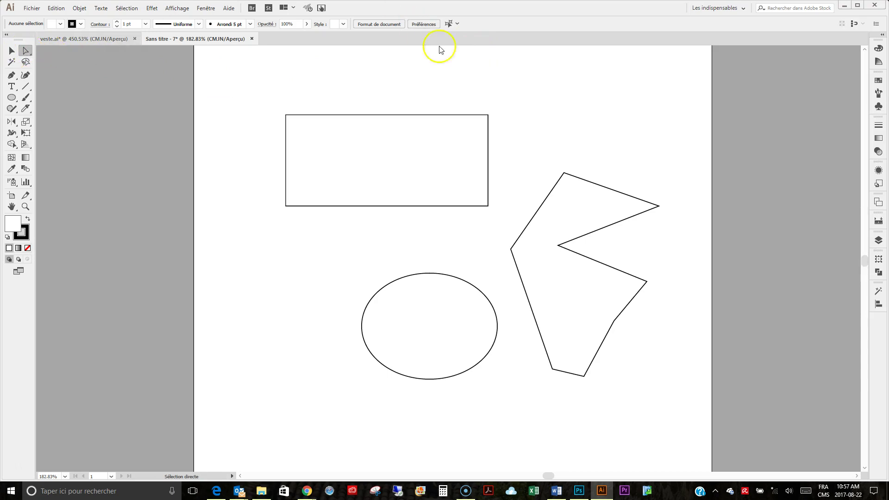
click(488, 116)
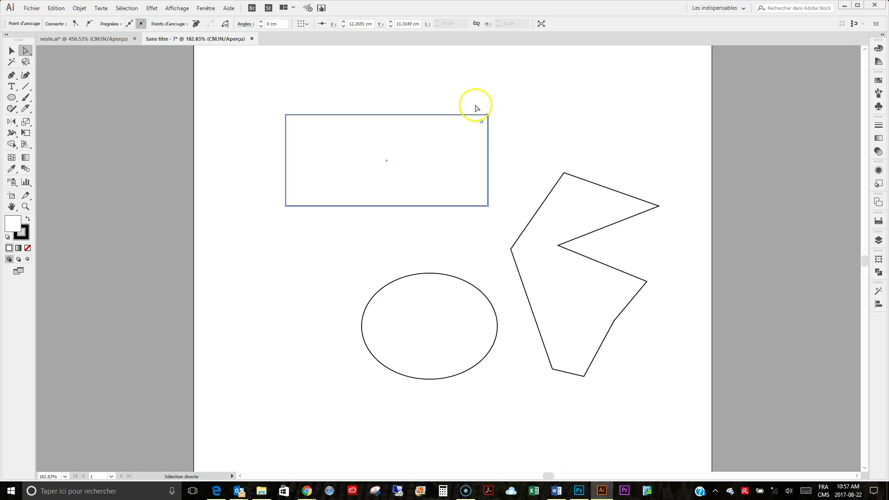
key(z)
drag(266, 98, 507, 227)
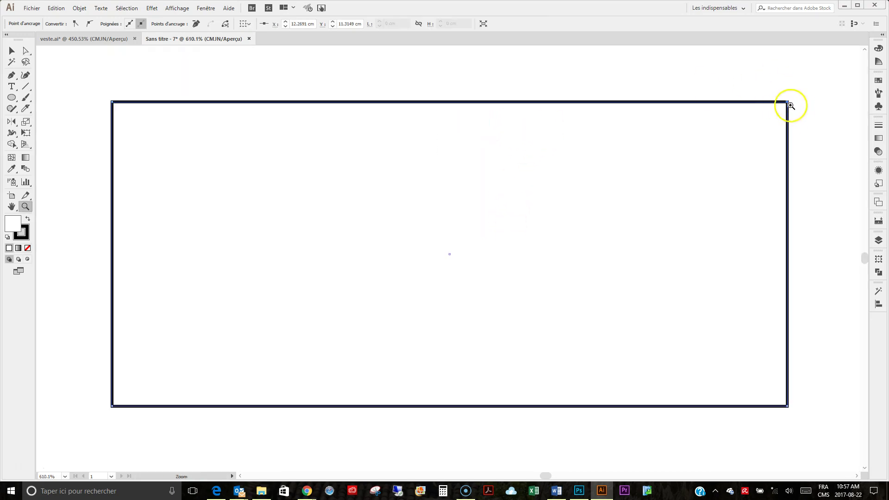
click(25, 50)
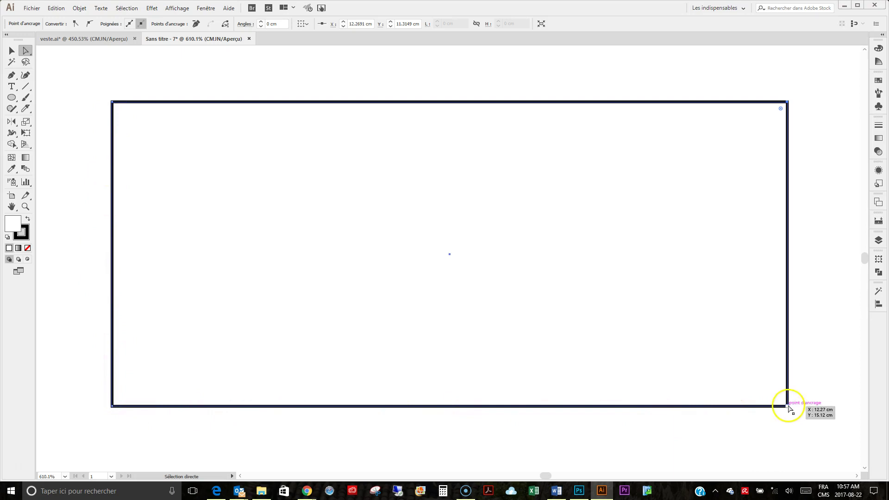
click(788, 102)
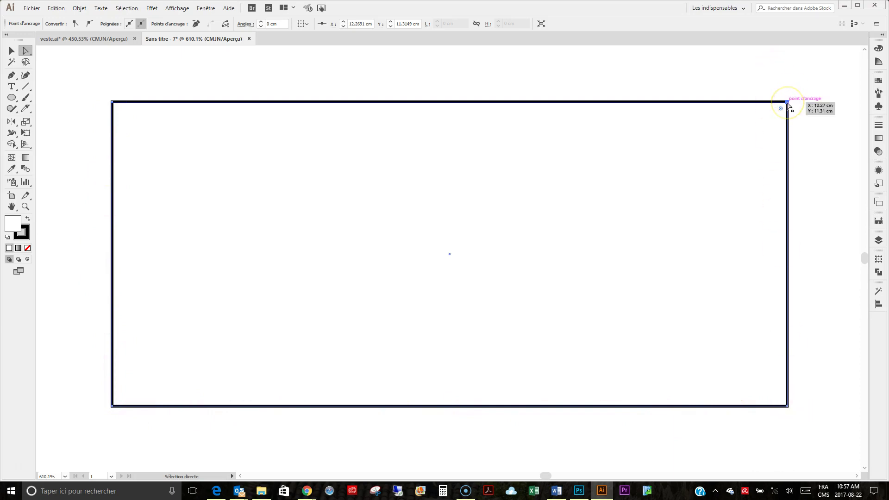
mouse_move(788, 103)
mouse_down()
mouse_move(661, 151)
mouse_move(467, 260)
mouse_move(486, 187)
mouse_move(370, 135)
mouse_move(421, 68)
mouse_up()
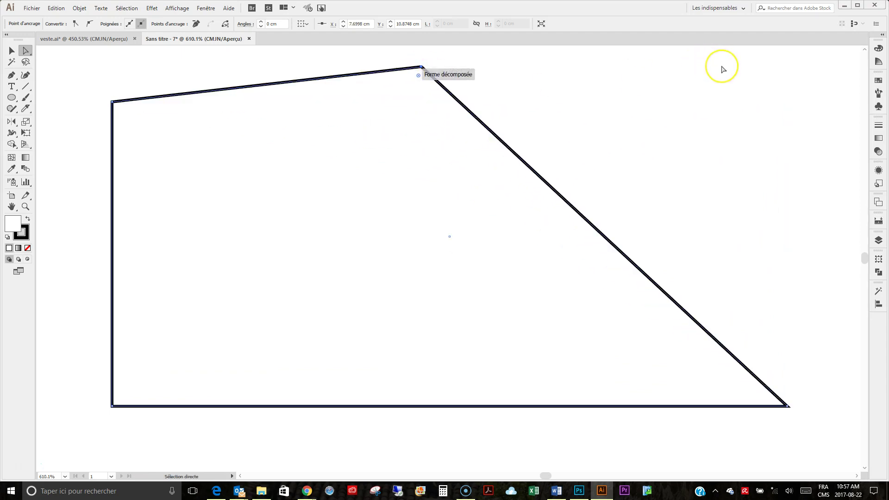
Select the ellipse's top anchor point with the Direct Selection tool to examine its direction handles, and deselect it.
key(ctrl+0)
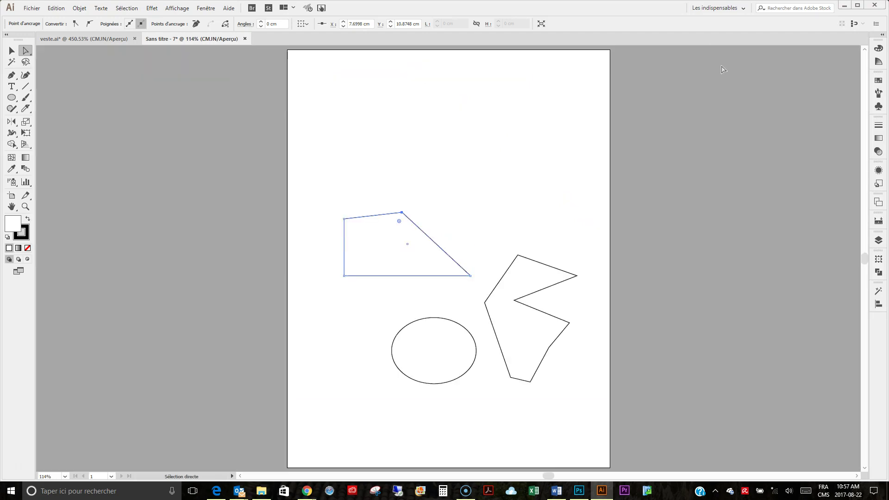
key(z)
drag(318, 195, 603, 406)
click(25, 50)
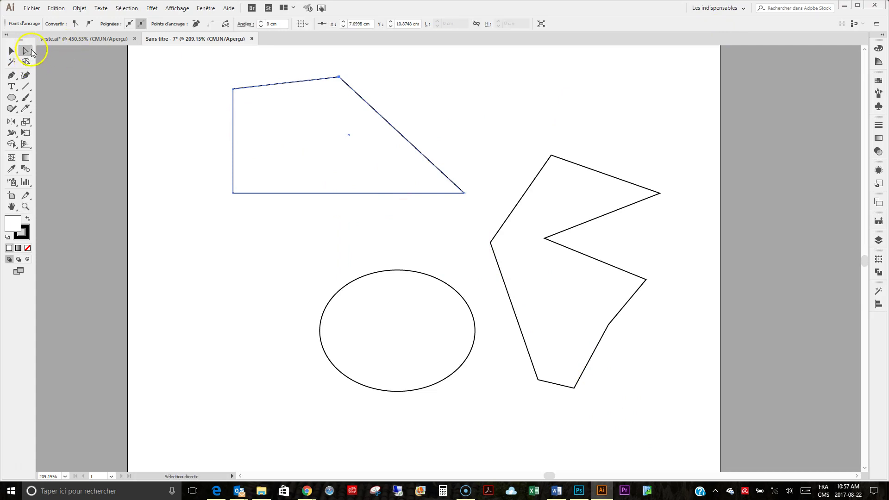
click(401, 271)
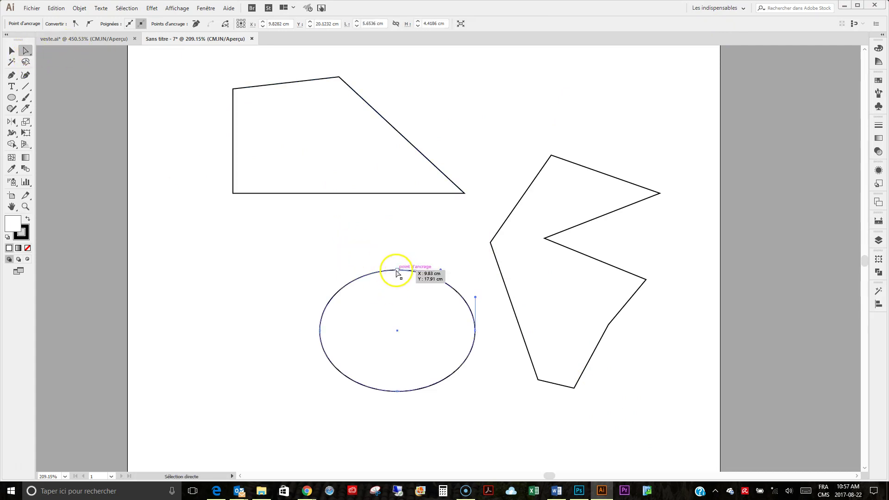
click(397, 270)
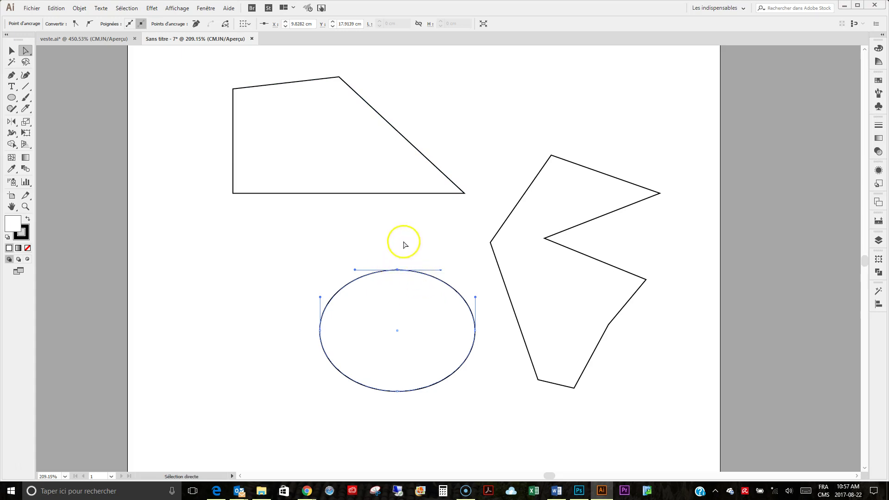
click(379, 247)
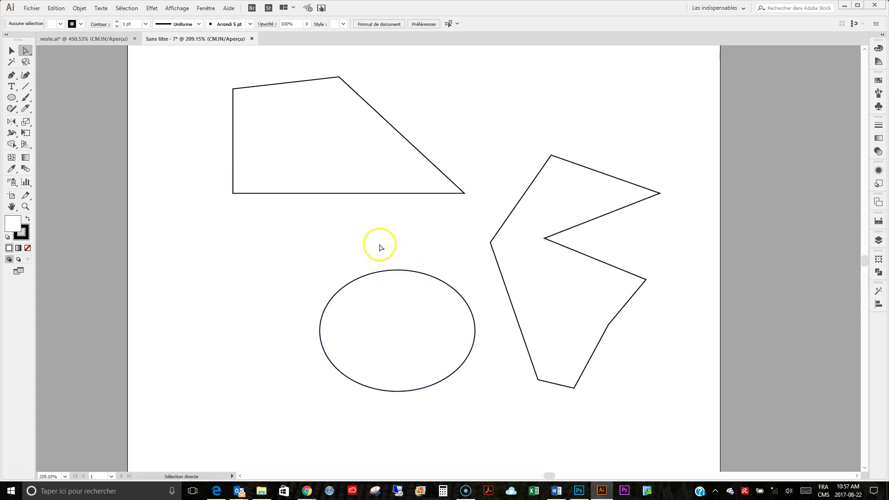
Bulge the ellipse's upper-left segment outward and move its top anchor point to about X 11.34 cm, Y 16.69 cm.
click(352, 285)
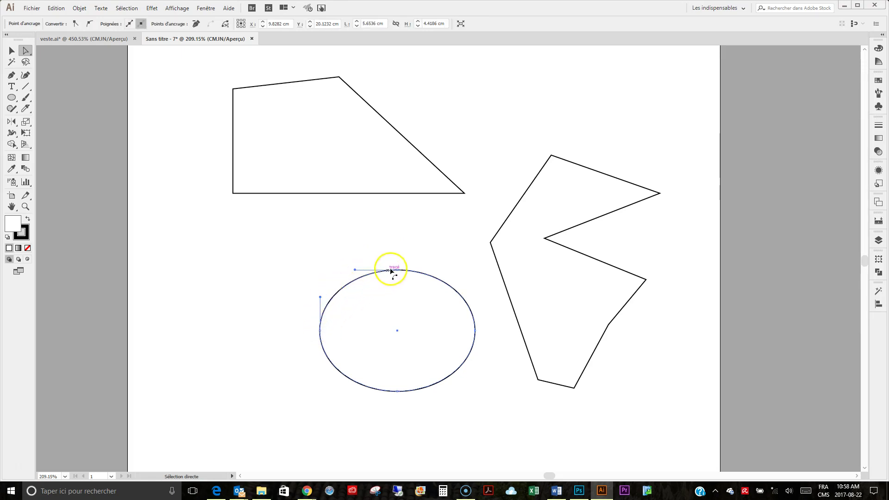
drag(344, 288, 351, 268)
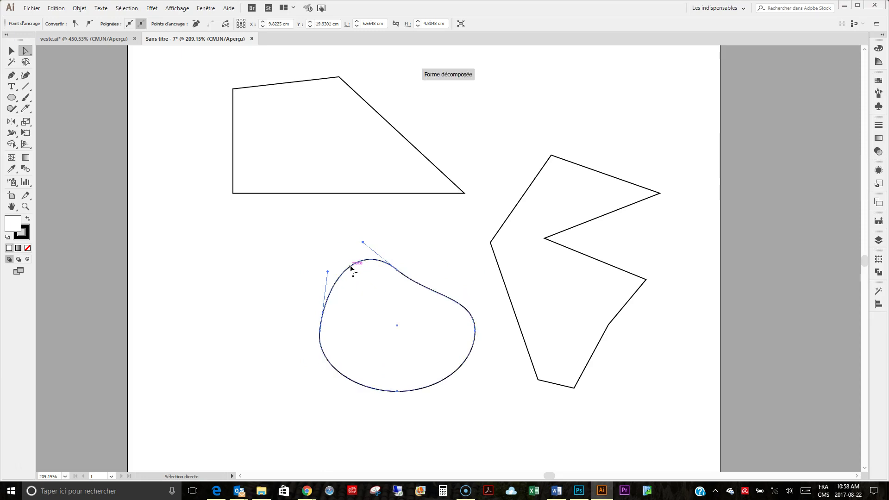
click(397, 270)
drag(397, 271, 438, 237)
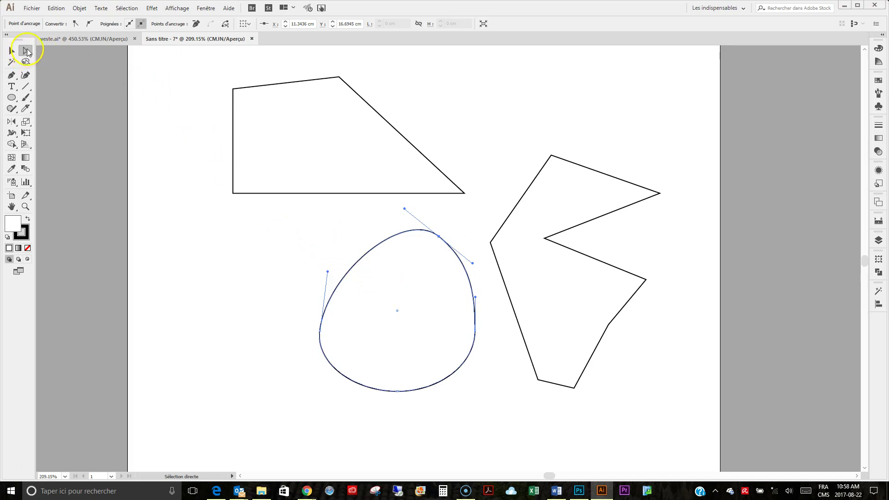
Select the four-sided shape, the reshaped ellipse and the jagged polygon, and group them.
click(26, 52)
click(56, 67)
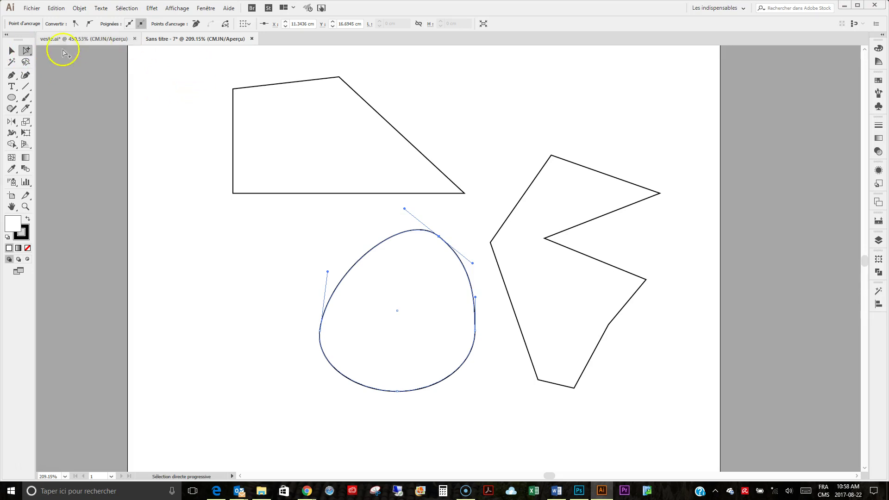
click(12, 51)
drag(193, 65, 680, 433)
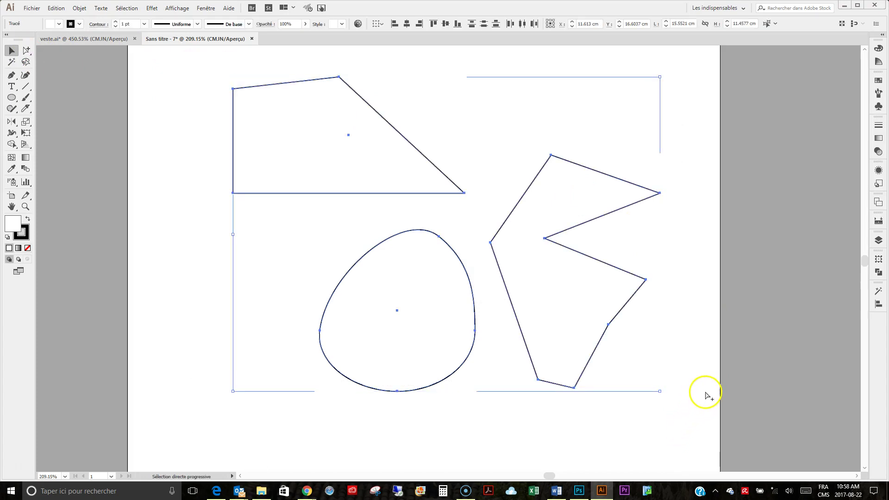
key(ctrl+g)
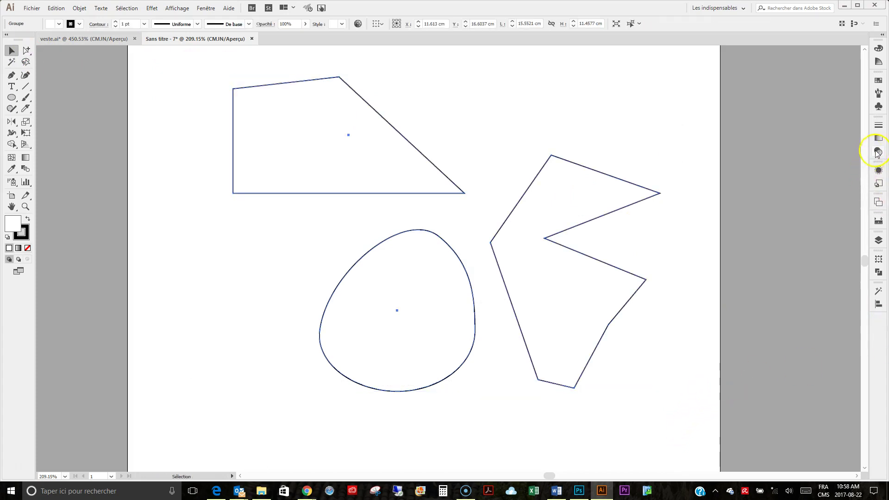
Expand Calque 1 and its group in the layer list, select each of the three paths individually, and hide the bounding box.
click(879, 239)
click(731, 120)
click(740, 128)
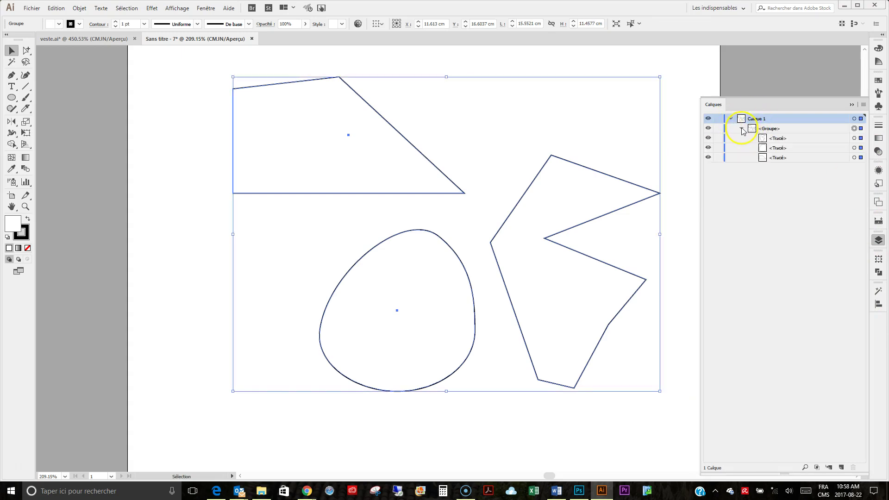
click(862, 158)
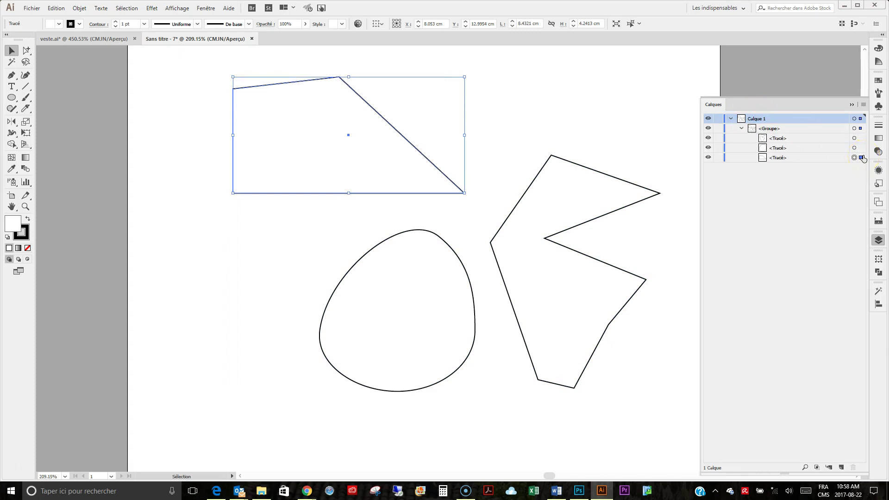
click(860, 149)
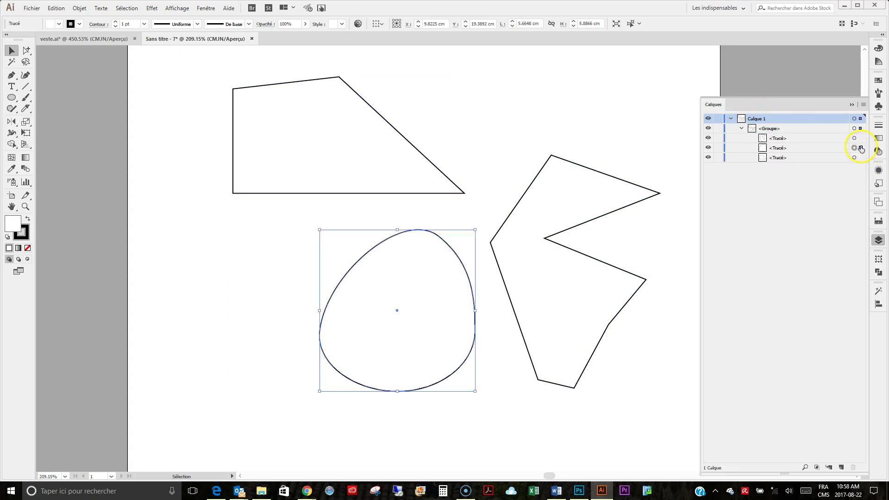
click(859, 138)
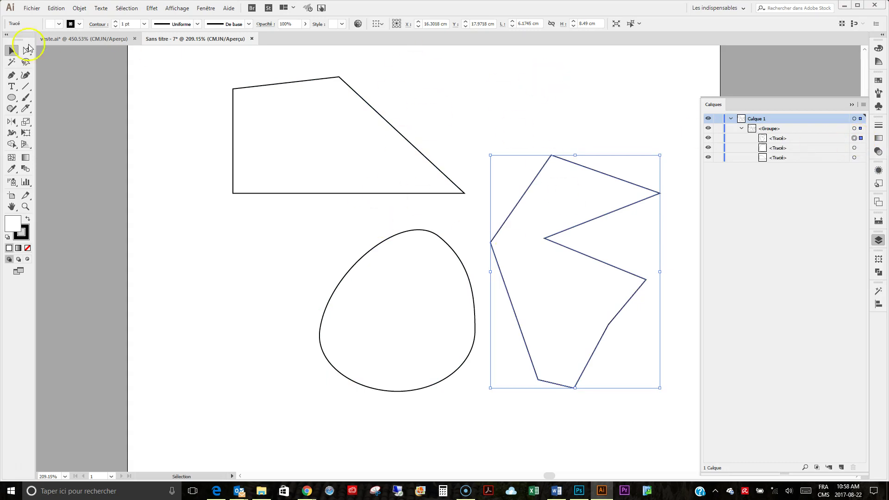
key(ctrl+shift+b)
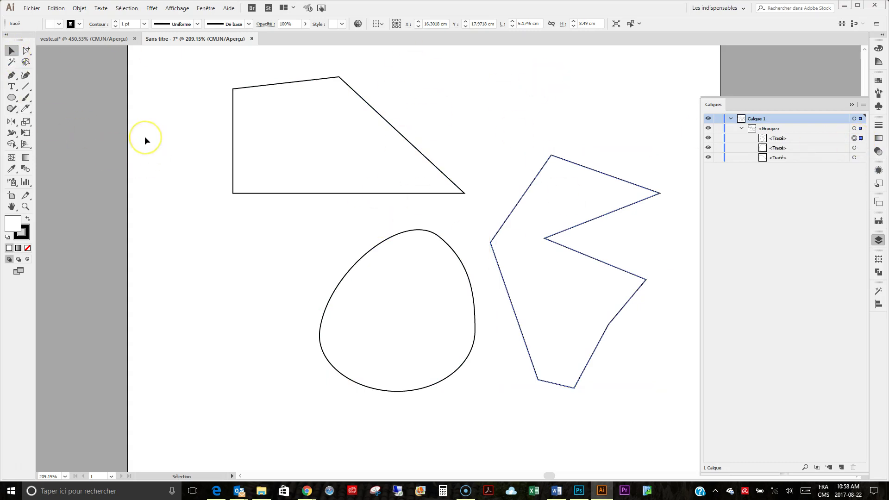
Select the whole group with the Selection tool, switch to the Group Selection tool and deselect everything.
click(233, 137)
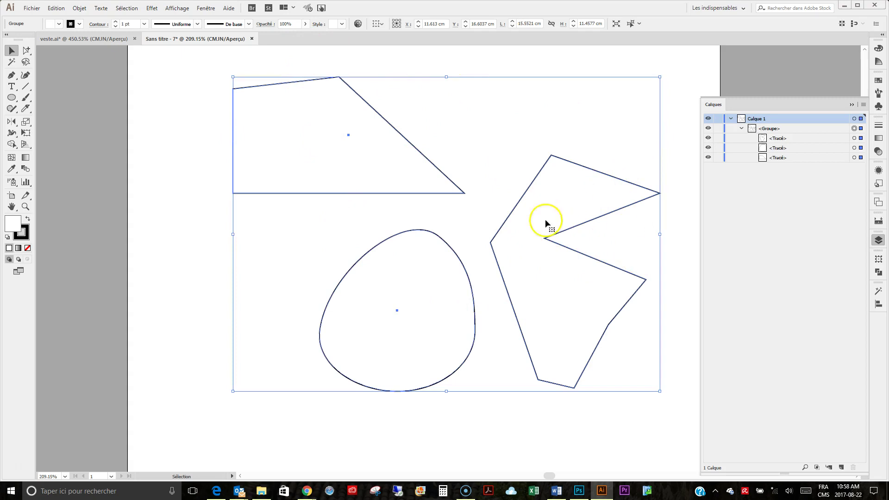
click(25, 50)
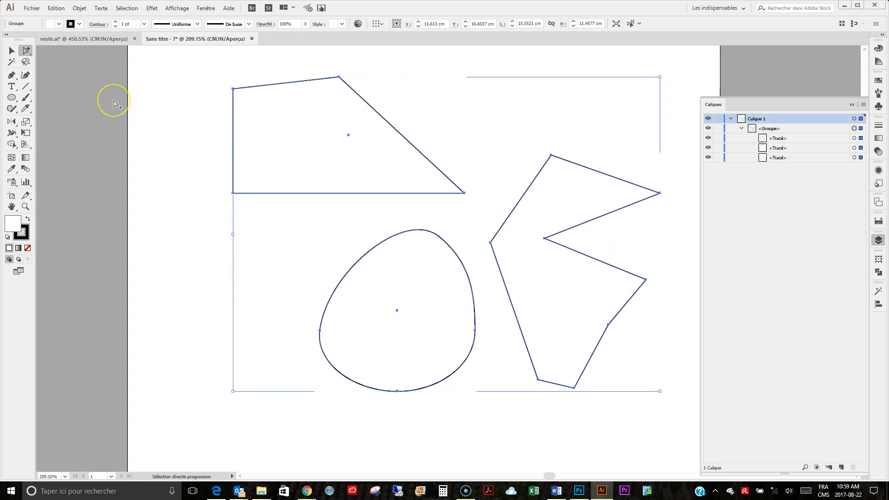
click(114, 104)
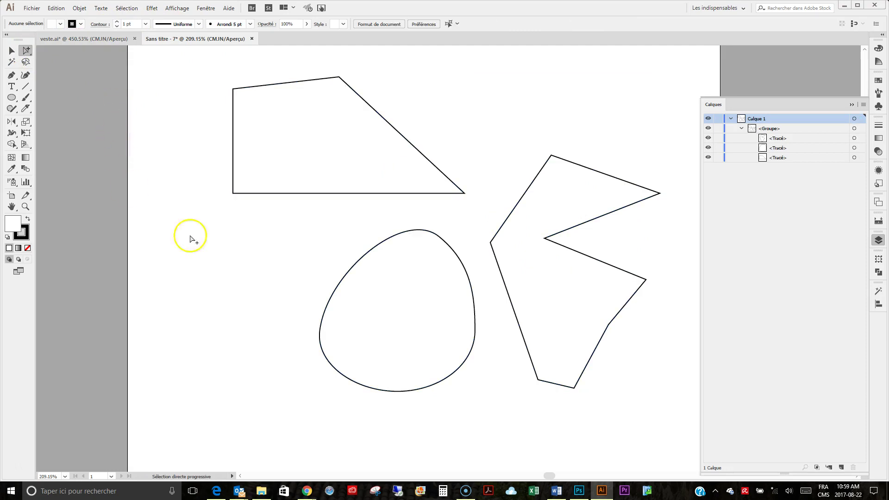
With the Group Selection tool, select only the jagged polygon inside the group, and extend the selection to the entire group.
click(532, 183)
click(627, 127)
click(755, 138)
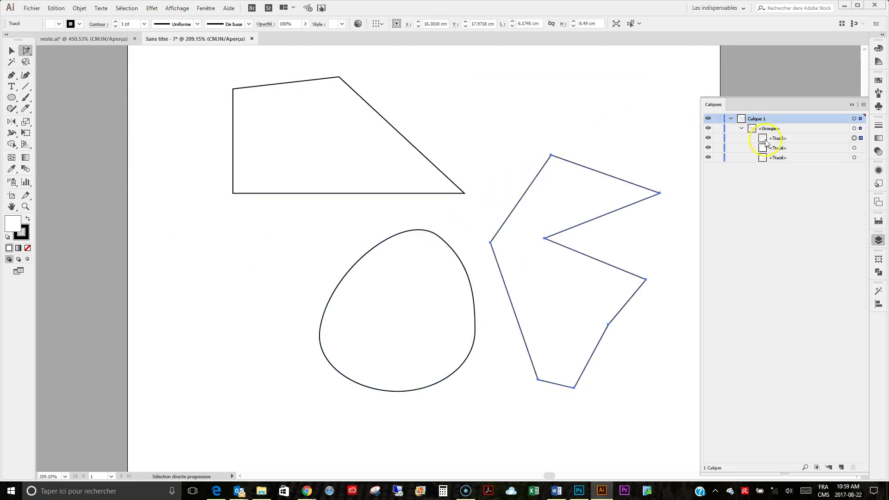
click(860, 138)
click(545, 239)
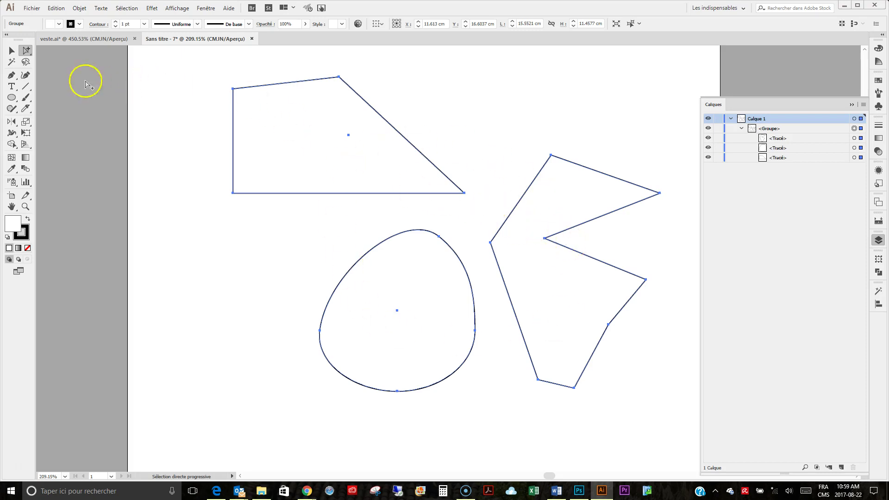
click(32, 55)
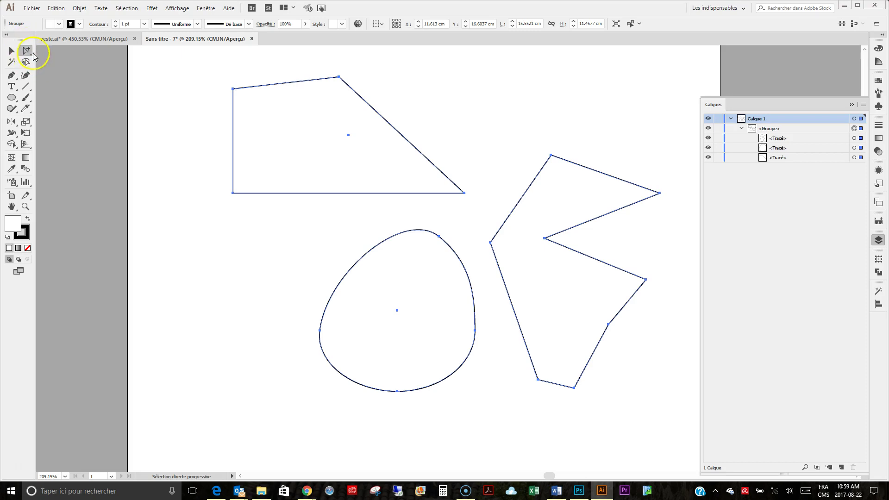